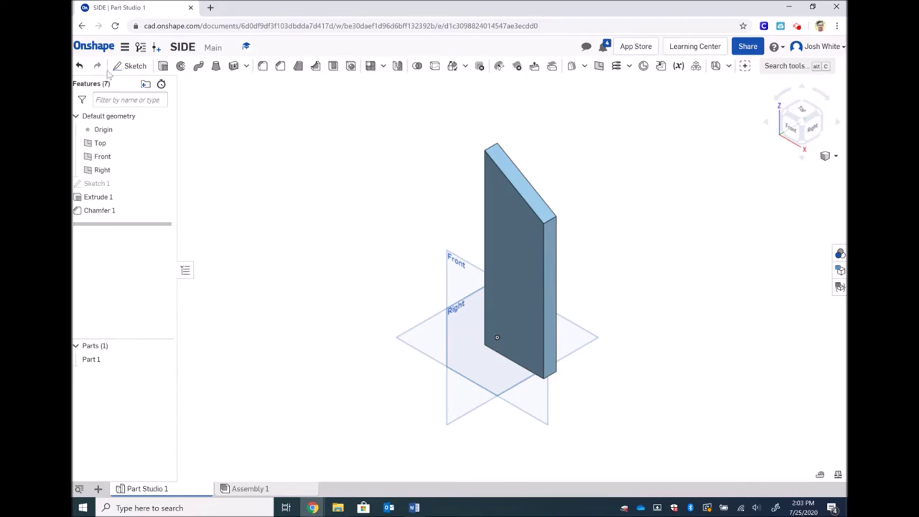
Create a new document named ROOF from the Onshape documents page
{"action": "left_click", "coordinate": [93, 46]}
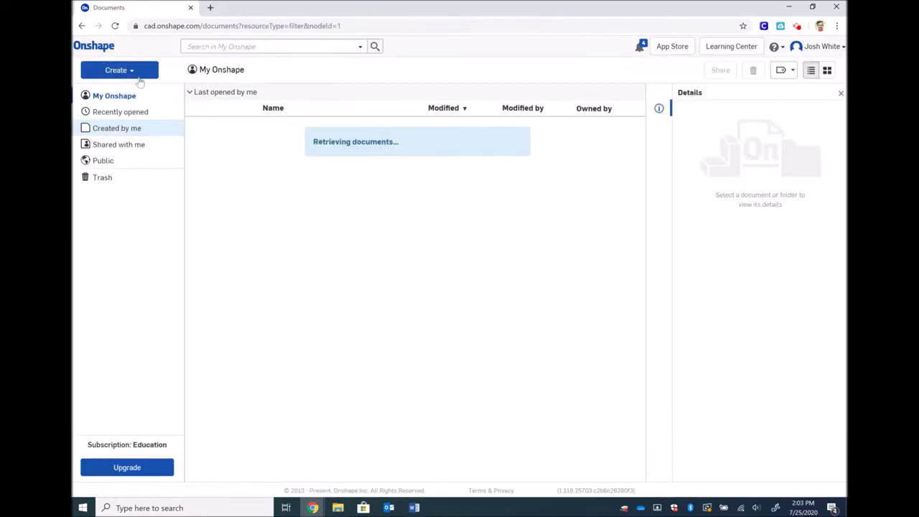
{"action": "left_click", "coordinate": [134, 70]}
{"action": "left_click", "coordinate": [131, 93]}
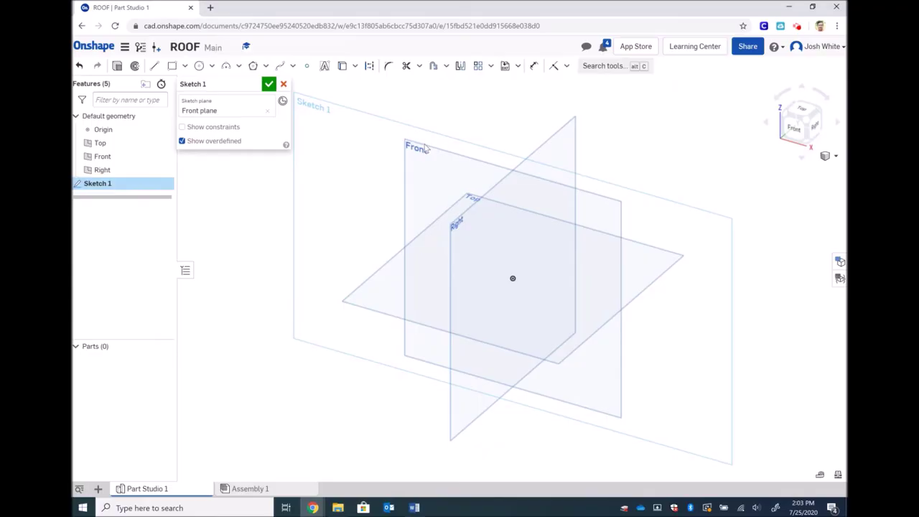
Close the empty Sketch 1 and create an extra Sketch 2 on the Front plane
{"action": "left_click", "coordinate": [268, 85]}
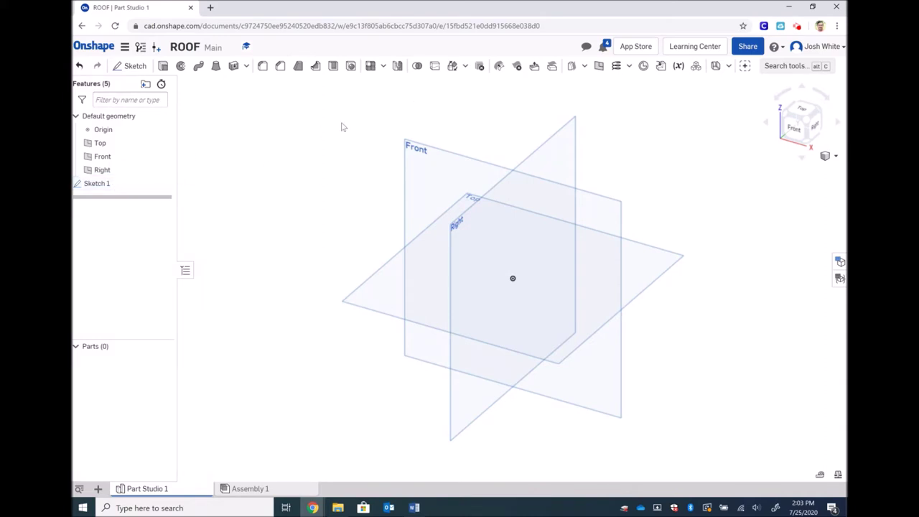
{"action": "left_click", "coordinate": [140, 67]}
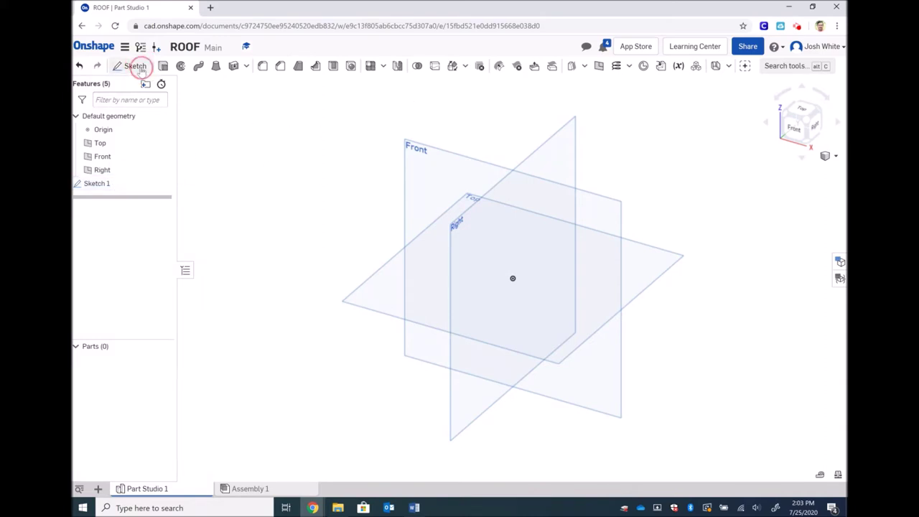
{"action": "left_click", "coordinate": [420, 147]}
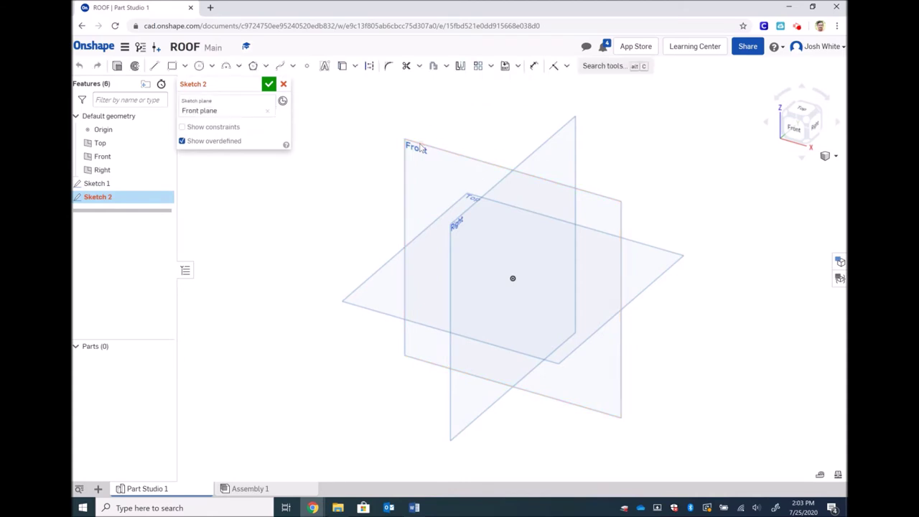
{"action": "left_click", "coordinate": [270, 85]}
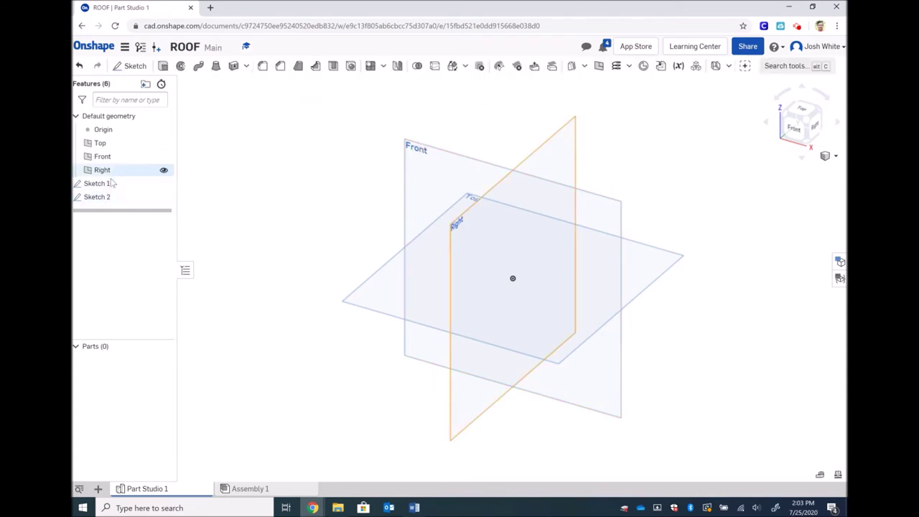
Delete the extra Sketch 2 and reopen Sketch 1 for editing
{"action": "left_click", "coordinate": [114, 198]}
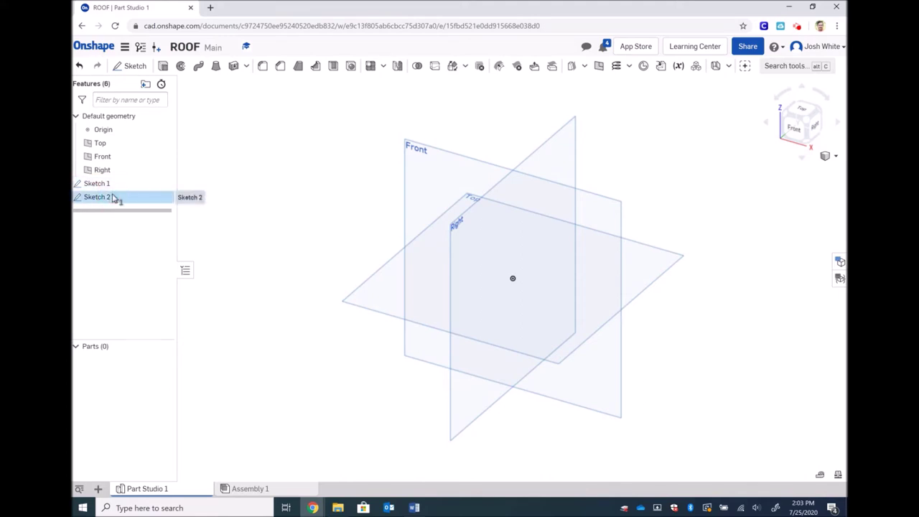
{"action": "key", "text": "Delete"}
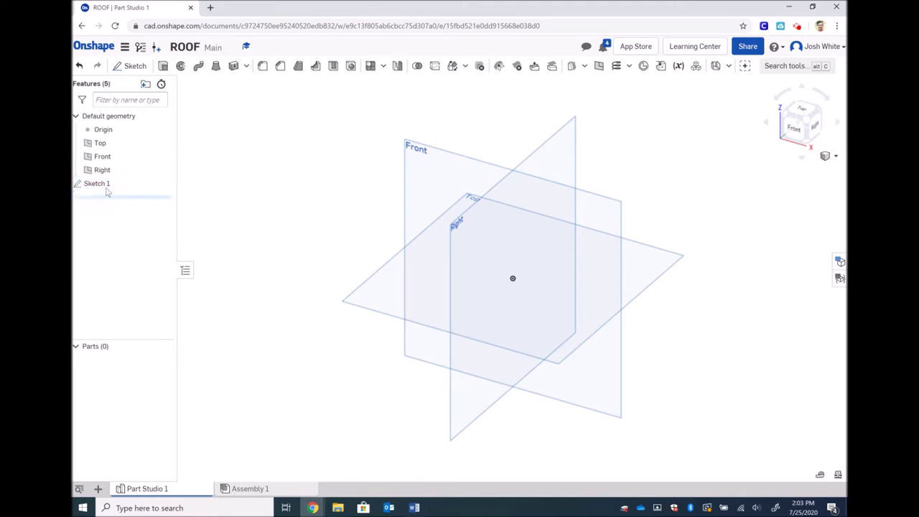
{"action": "double_click", "coordinate": [104, 185]}
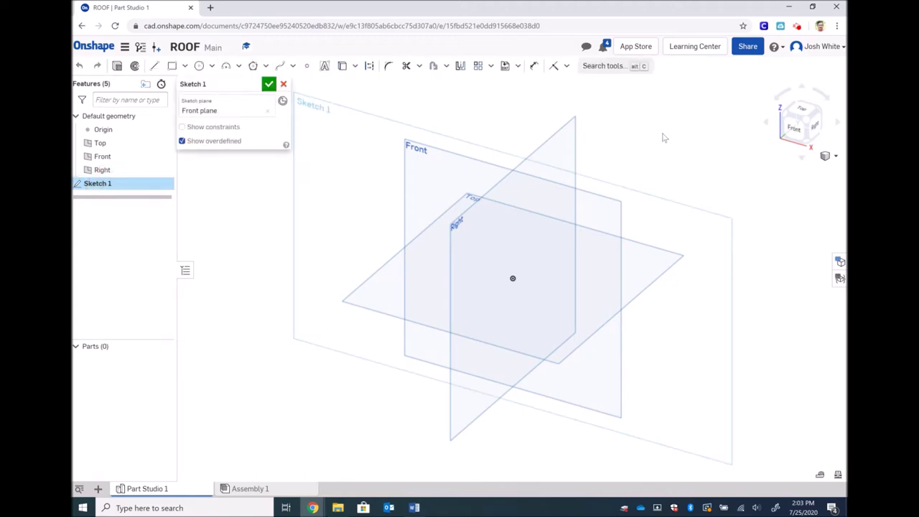
Face the Front view, draw a corner rectangle from the origin, and start dimensioning its bottom edge
{"action": "left_click", "coordinate": [797, 133]}
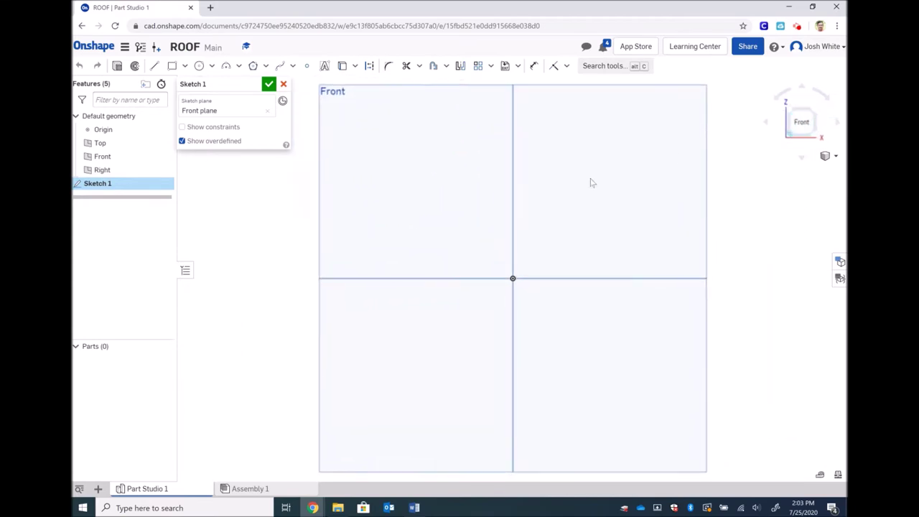
{"action": "scroll", "coordinate": [528, 202], "scroll_direction": "down", "scroll_amount": 3}
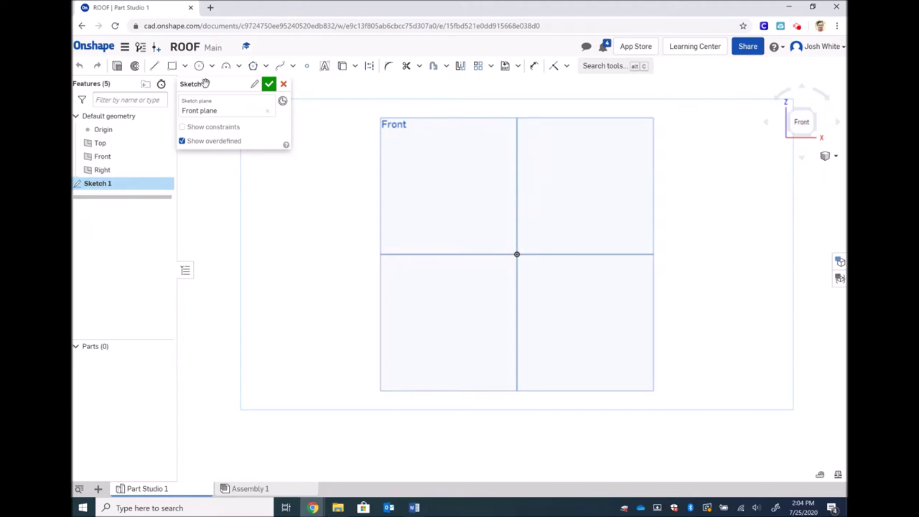
{"action": "left_click", "coordinate": [171, 66]}
{"action": "left_click", "coordinate": [517, 254]}
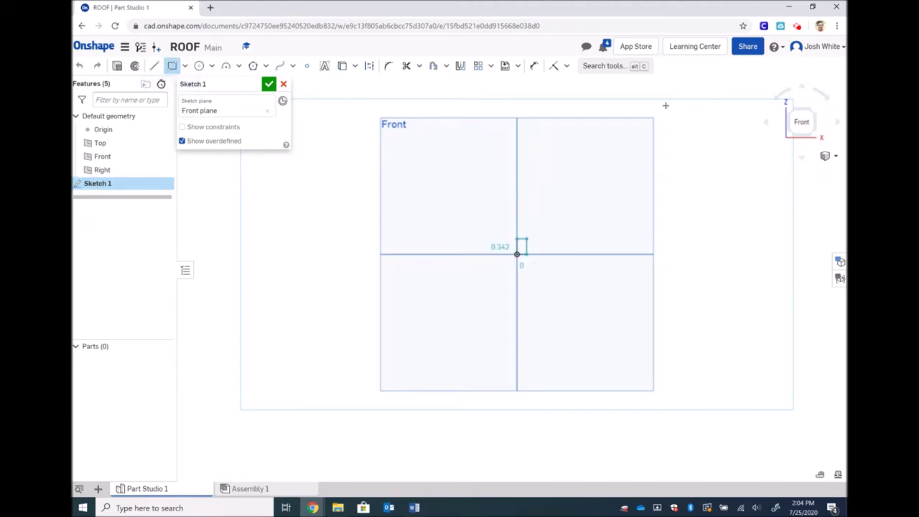
{"action": "left_click", "coordinate": [712, 100]}
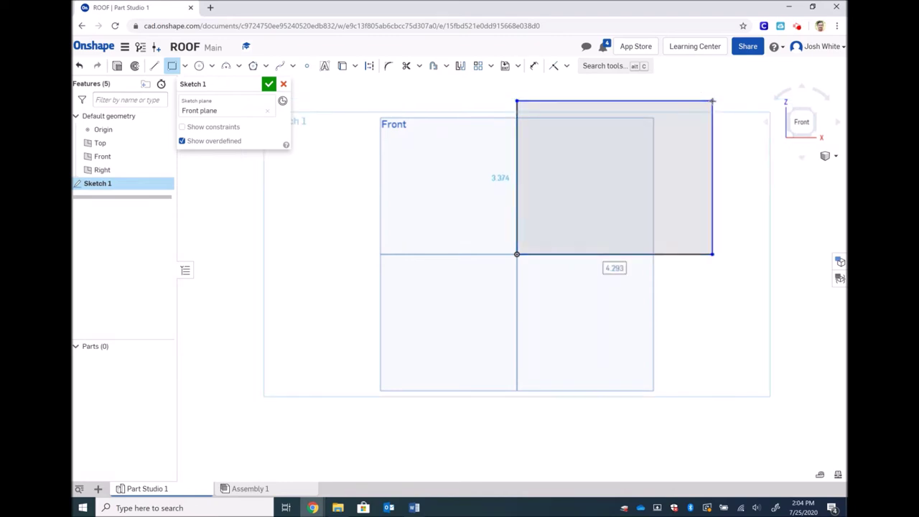
{"action": "key", "text": "Escape"}
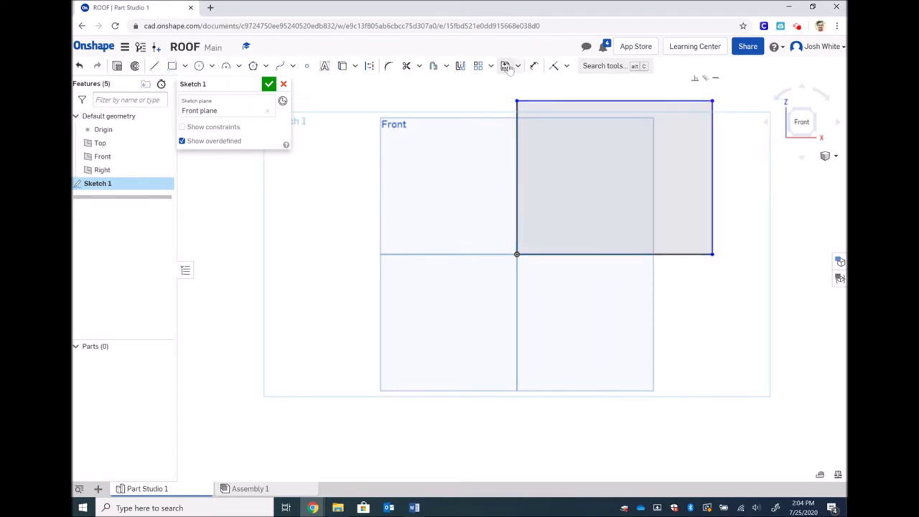
{"action": "left_click", "coordinate": [534, 66]}
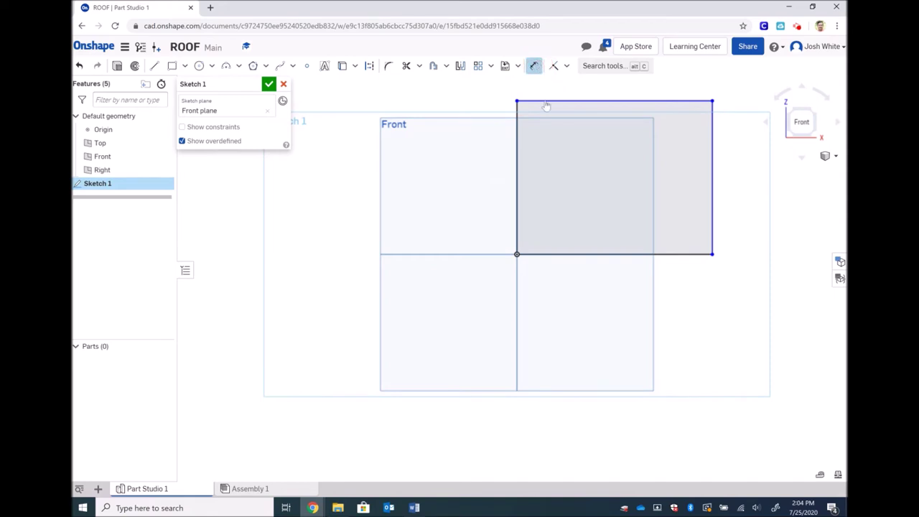
{"action": "left_click", "coordinate": [634, 253]}
Dimension the rectangle 5.5 in wide and 7 in tall
{"action": "left_click", "coordinate": [631, 275]}
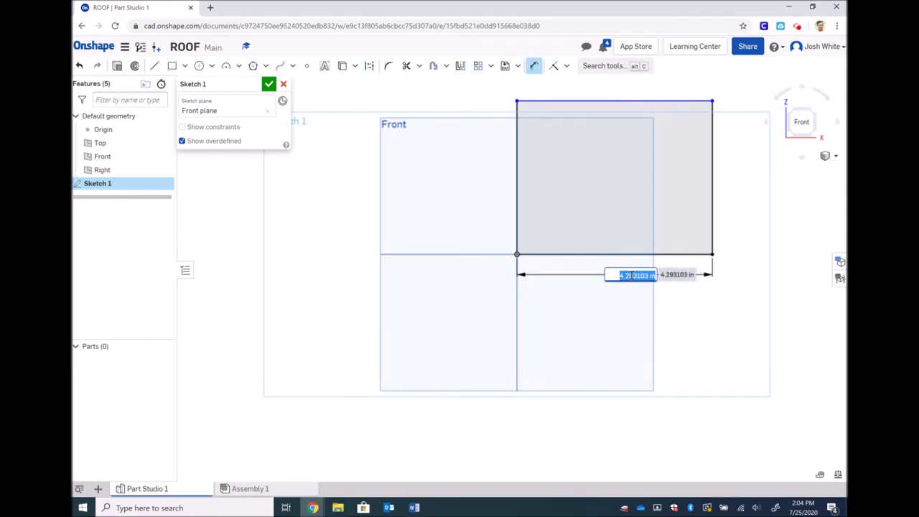
{"action": "type", "text": "5.5"}
{"action": "key", "text": "Return"}
{"action": "left_click", "coordinate": [518, 166]}
{"action": "left_click", "coordinate": [481, 166]}
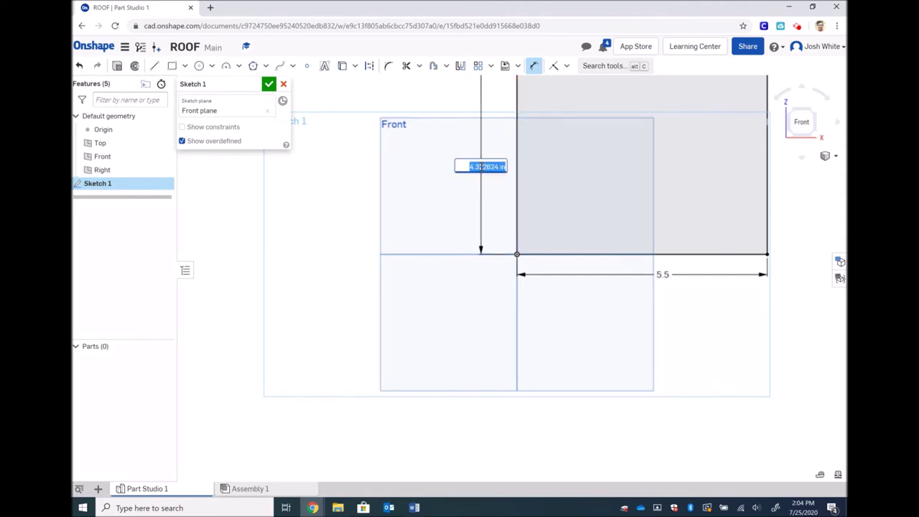
{"action": "type", "text": "7"}
{"action": "key", "text": "Return"}
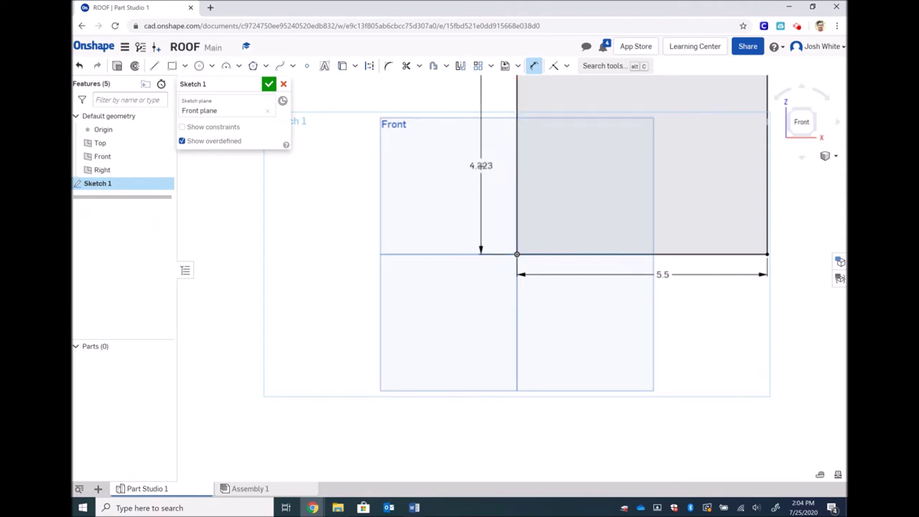
Zoom to fit the sketch and start re-entering the height as 7 cm
{"action": "left_click", "coordinate": [834, 157]}
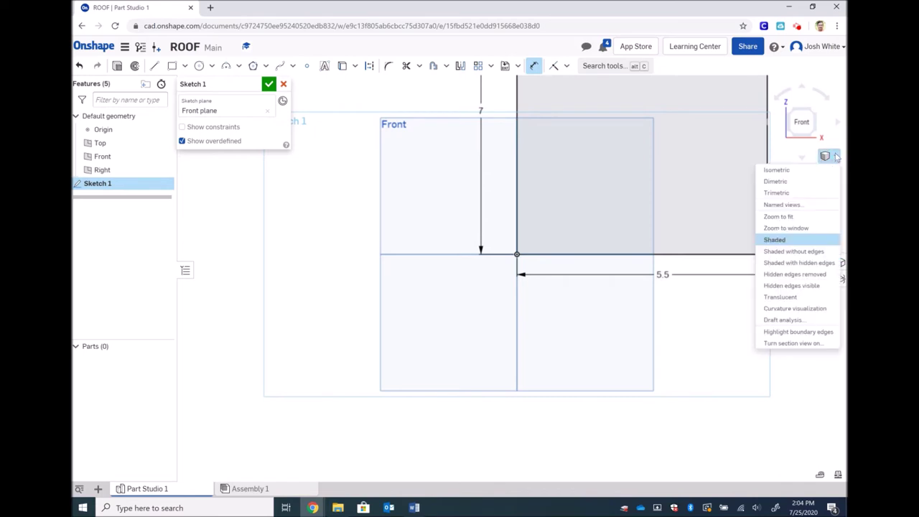
{"action": "left_click", "coordinate": [811, 217]}
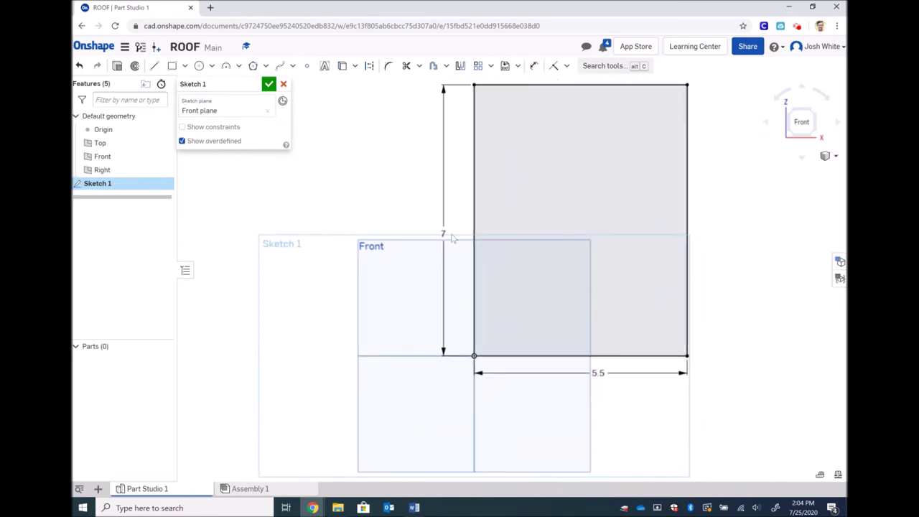
{"action": "double_click", "coordinate": [444, 234]}
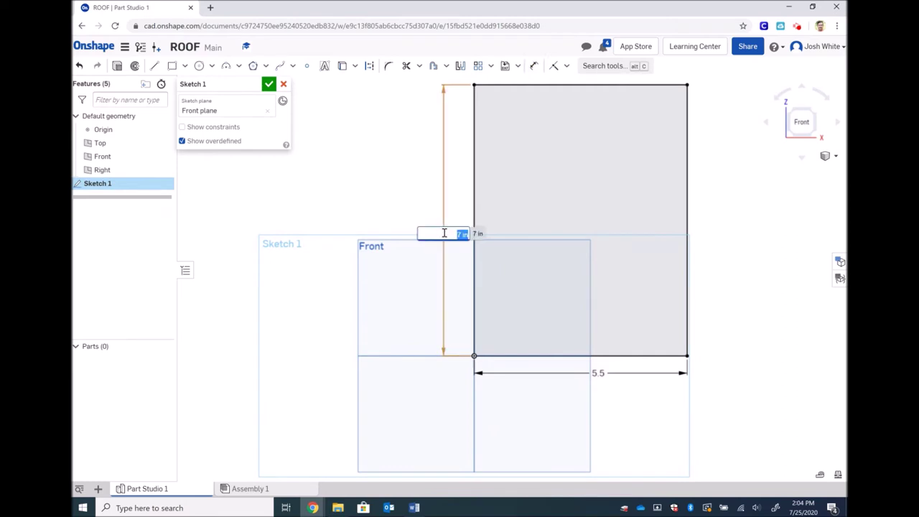
{"action": "type", "text": "7"}
{"action": "type", "text": "cm"}
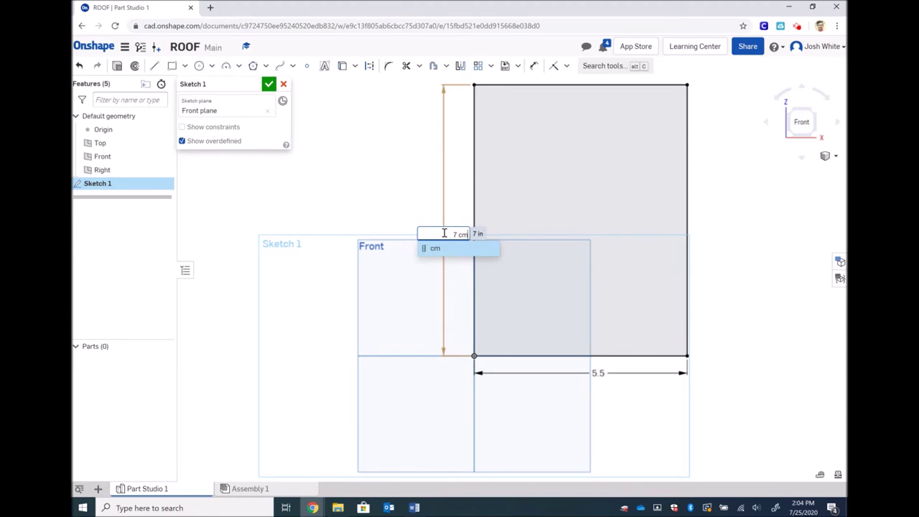
Apply the 7 cm height to the rectangle
{"action": "key", "text": "Return"}
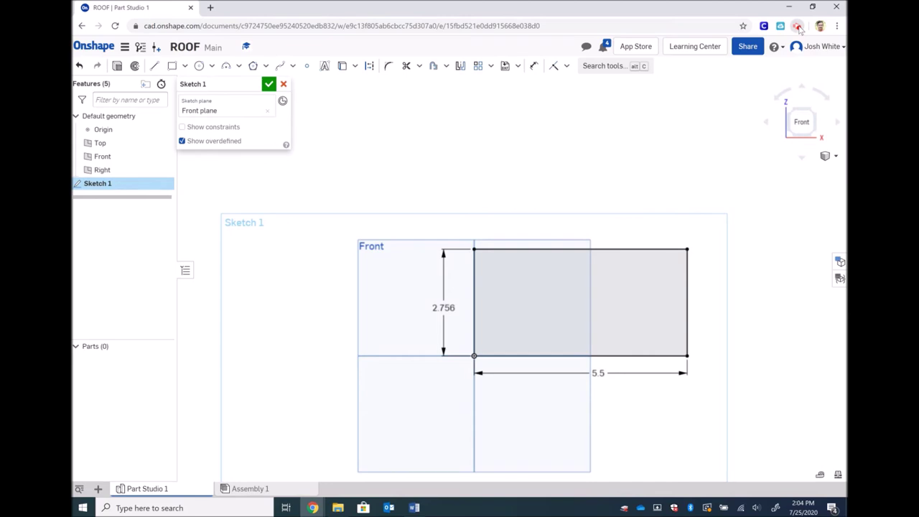
{"action": "left_click", "coordinate": [797, 26]}
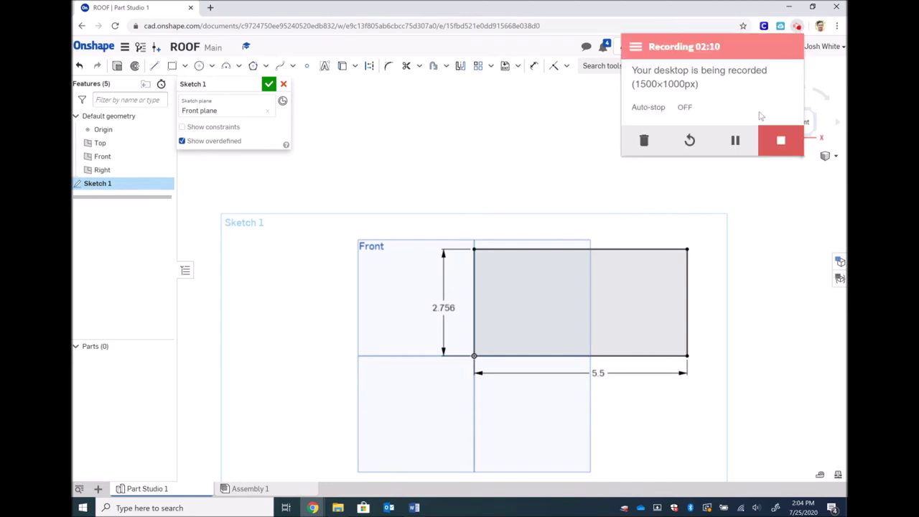
{"action": "left_click", "coordinate": [734, 141]}
{"action": "left_click", "coordinate": [732, 143]}
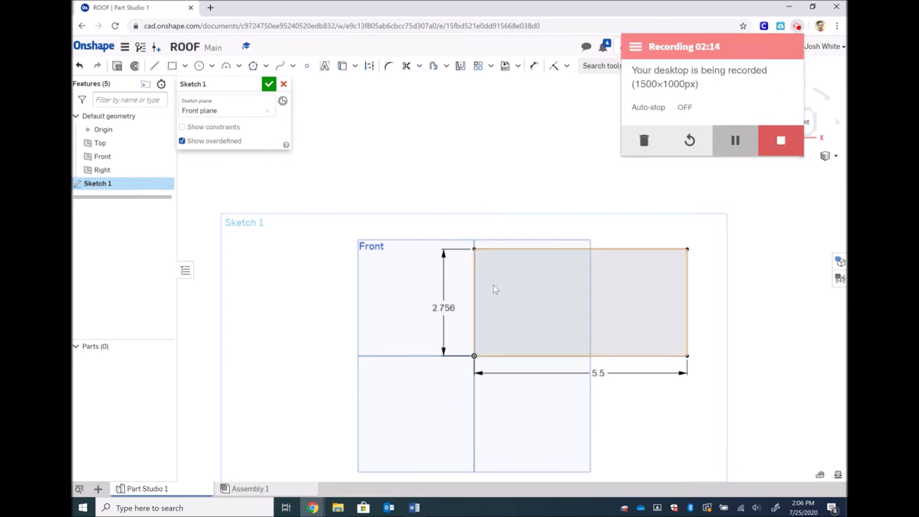
Change the rectangle height back to 7 in and close the finished sketch
{"action": "left_click", "coordinate": [445, 309]}
{"action": "double_click", "coordinate": [444, 308]}
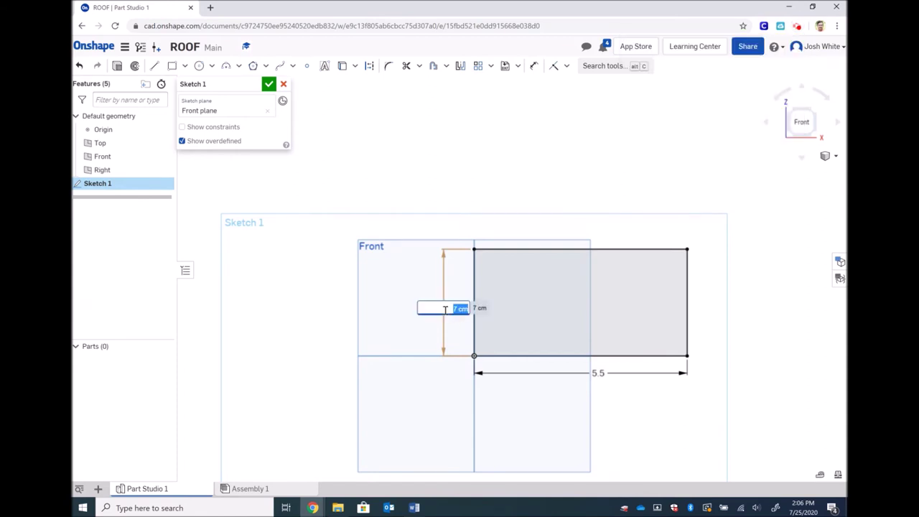
{"action": "type", "text": "7in"}
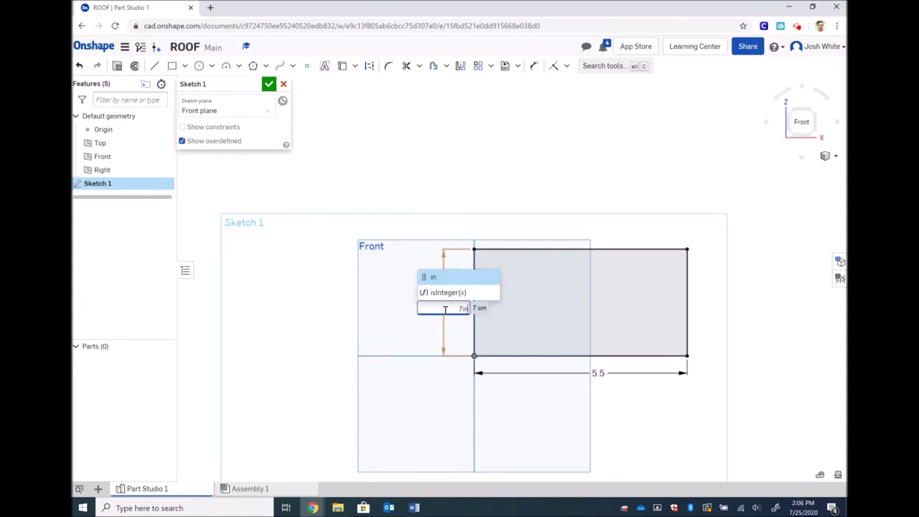
{"action": "key", "text": "Return"}
{"action": "key", "text": "Return"}
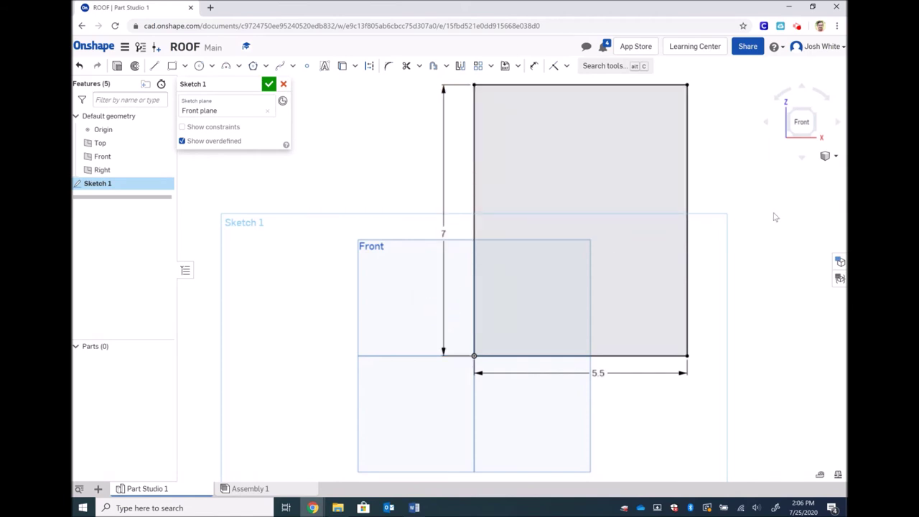
{"action": "left_click", "coordinate": [268, 85]}
Switch to isometric view and extrude the rectangle 3/4 in into solid Part 1
{"action": "left_click", "coordinate": [826, 155]}
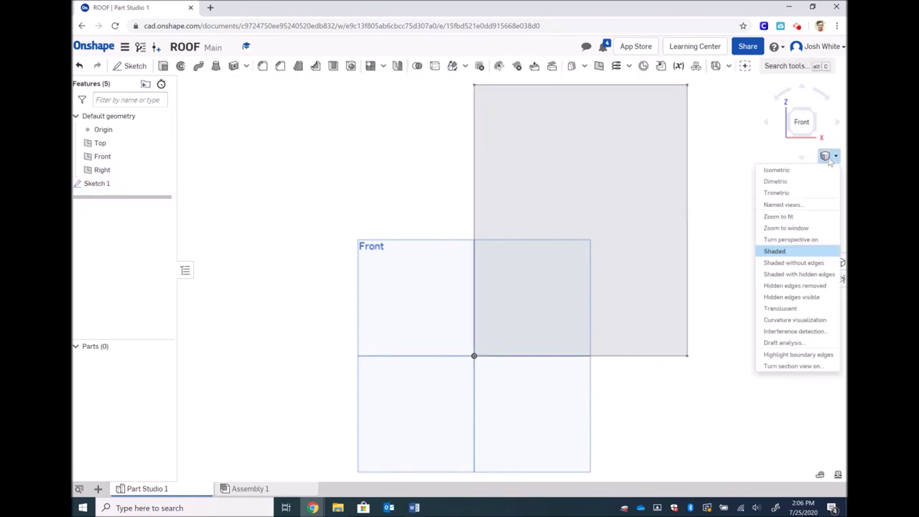
{"action": "left_click", "coordinate": [815, 170]}
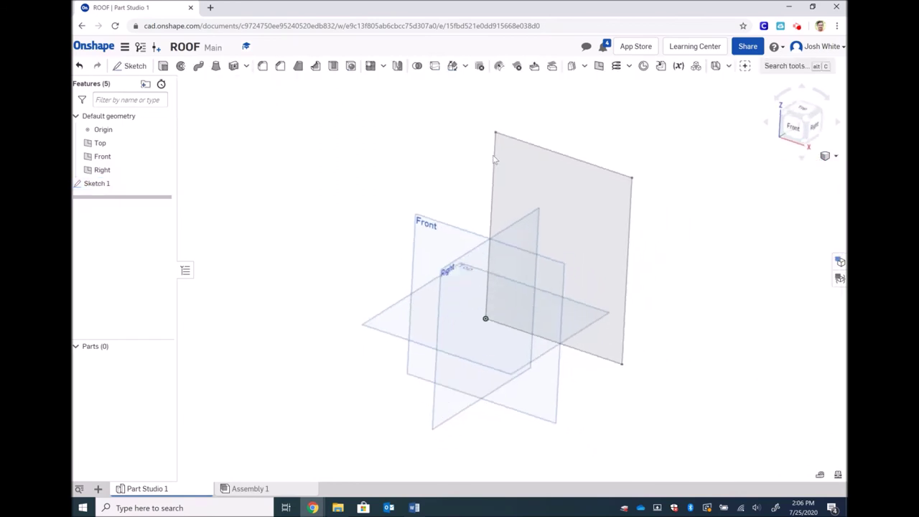
{"action": "left_click", "coordinate": [163, 66]}
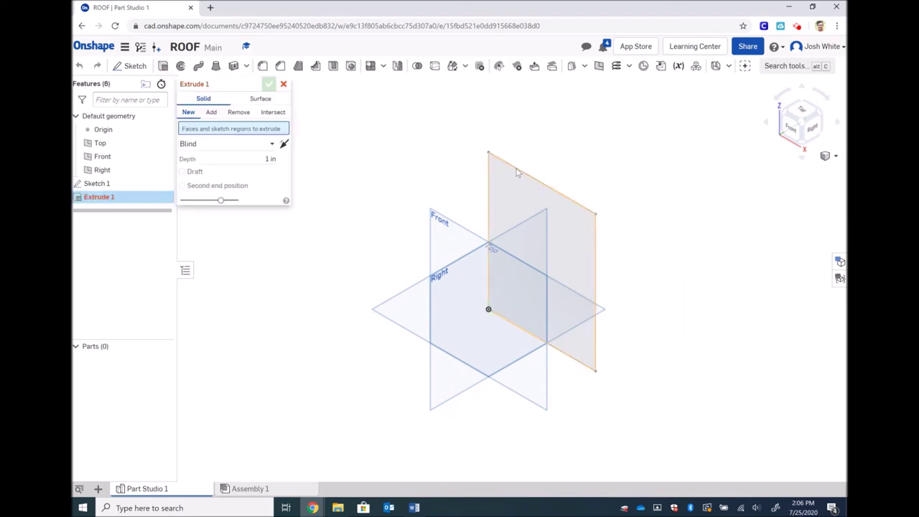
{"action": "left_click", "coordinate": [517, 172]}
{"action": "left_click", "coordinate": [248, 168]}
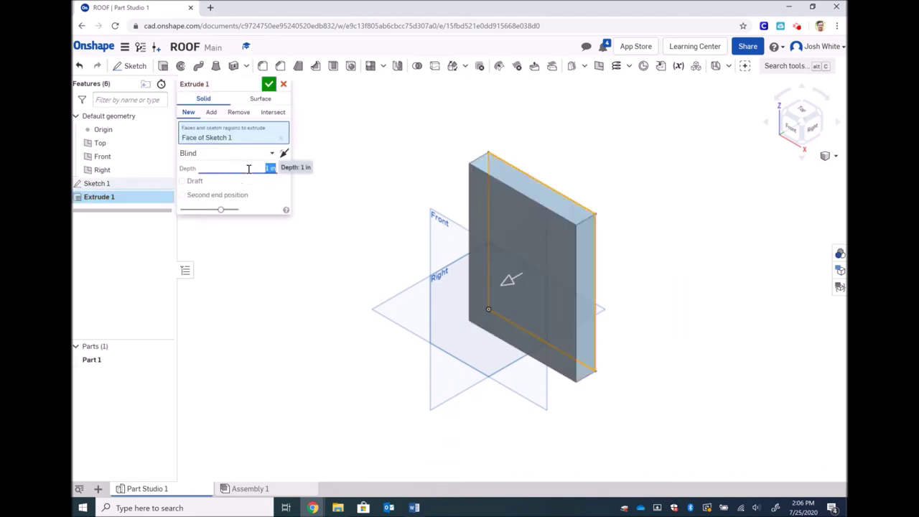
{"action": "type", "text": "0"}
{"action": "type", "text": "/4"}
{"action": "key", "text": "Return"}
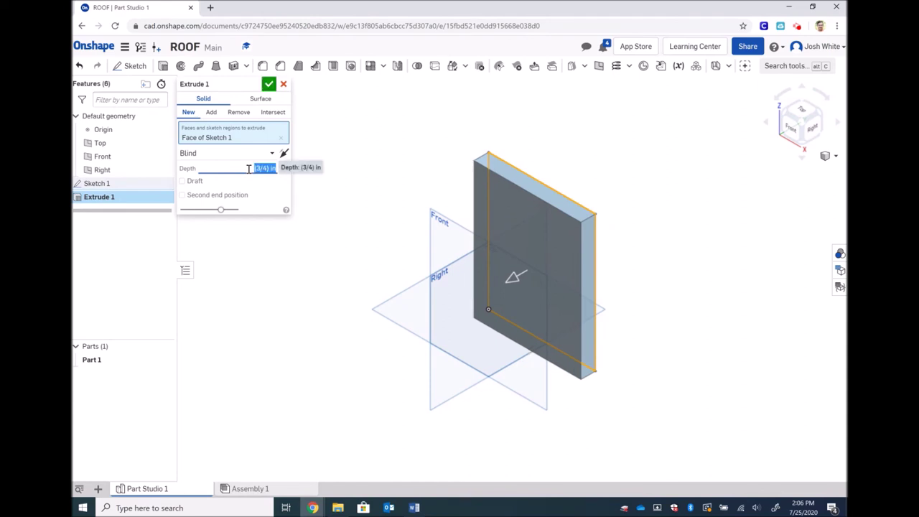
{"action": "left_click", "coordinate": [268, 85]}
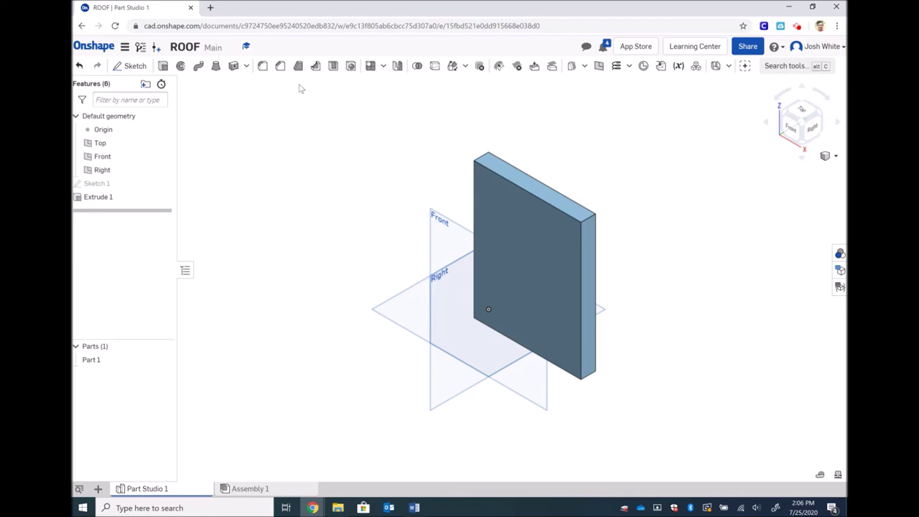
Start a Distance and angle chamfer on the part's top edge
{"action": "left_click", "coordinate": [280, 66]}
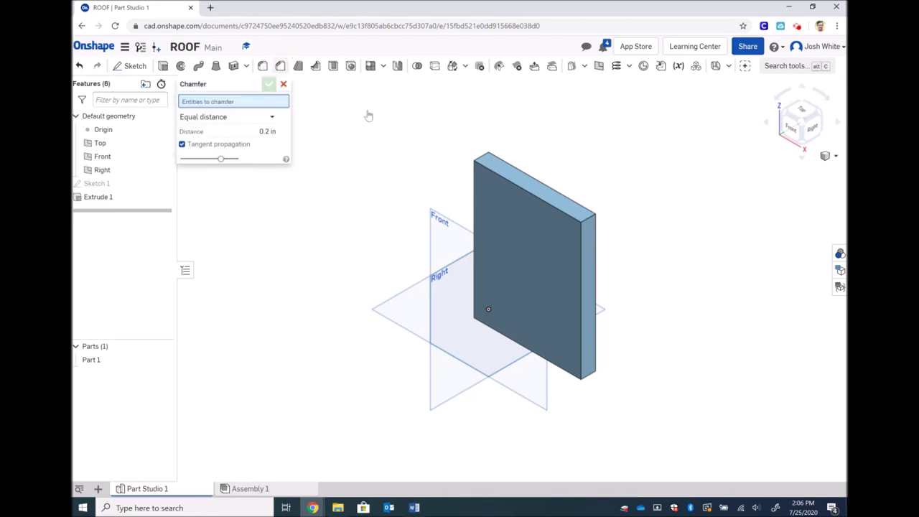
{"action": "left_click", "coordinate": [508, 184]}
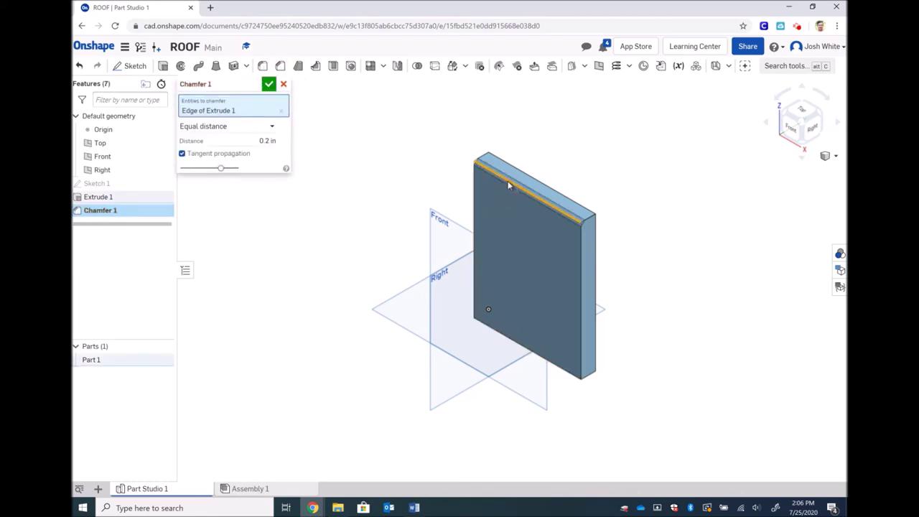
{"action": "left_click", "coordinate": [271, 130]}
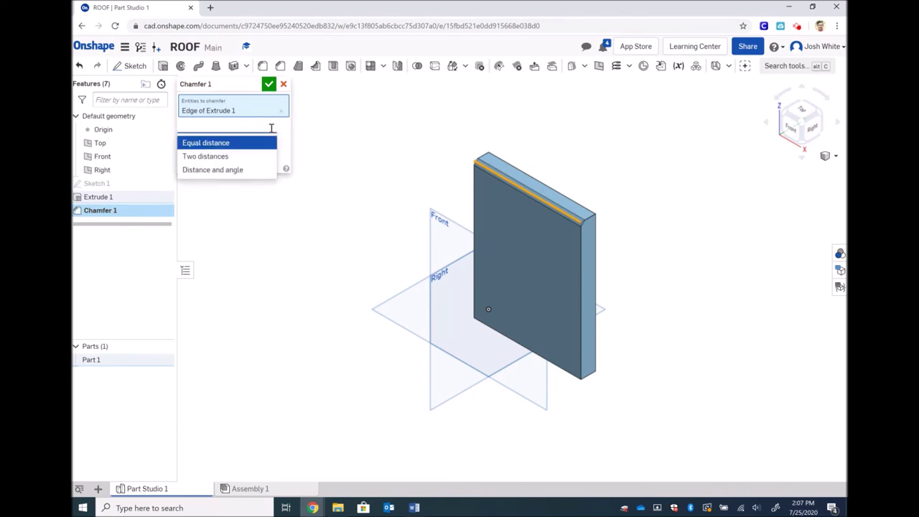
{"action": "left_click", "coordinate": [242, 173]}
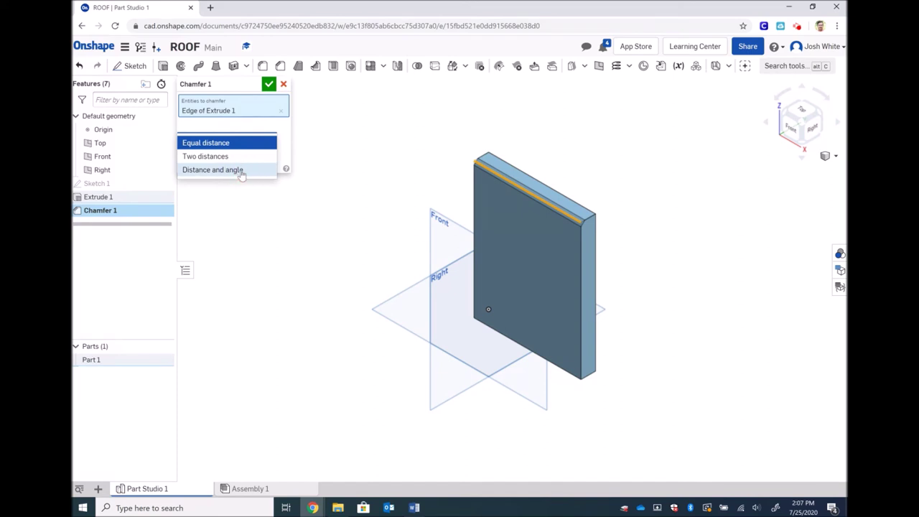
{"action": "left_click", "coordinate": [225, 171]}
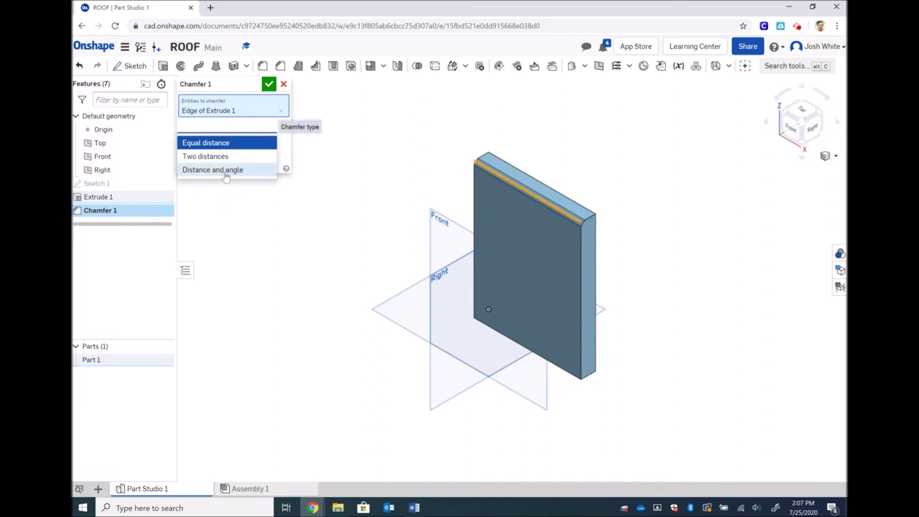
{"action": "left_click", "coordinate": [225, 175]}
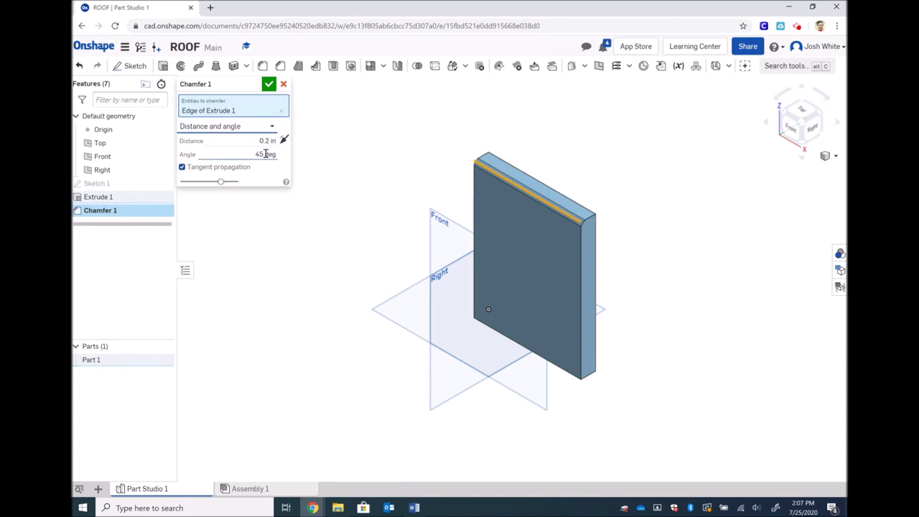
Set the chamfer angle to 30° and distance to 0.75 in, and confirm it
{"action": "left_click", "coordinate": [266, 153]}
{"action": "type", "text": "30"}
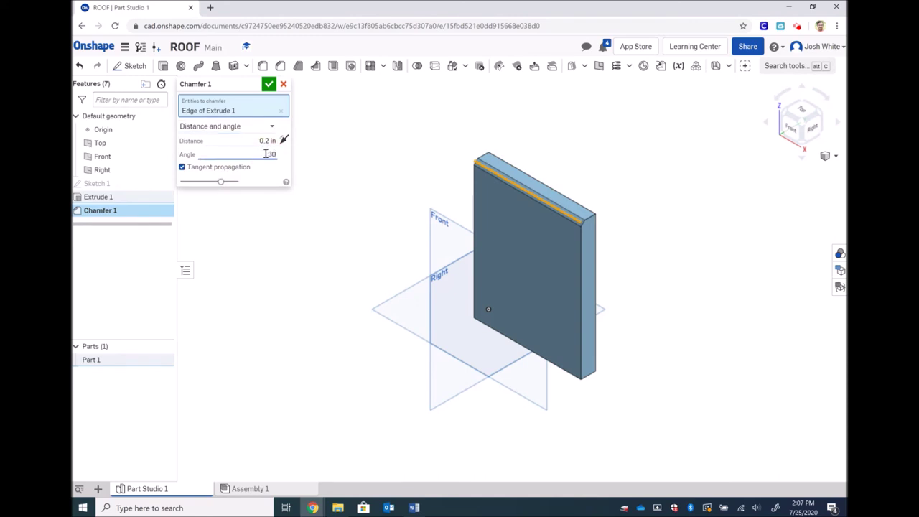
{"action": "key", "text": "Return"}
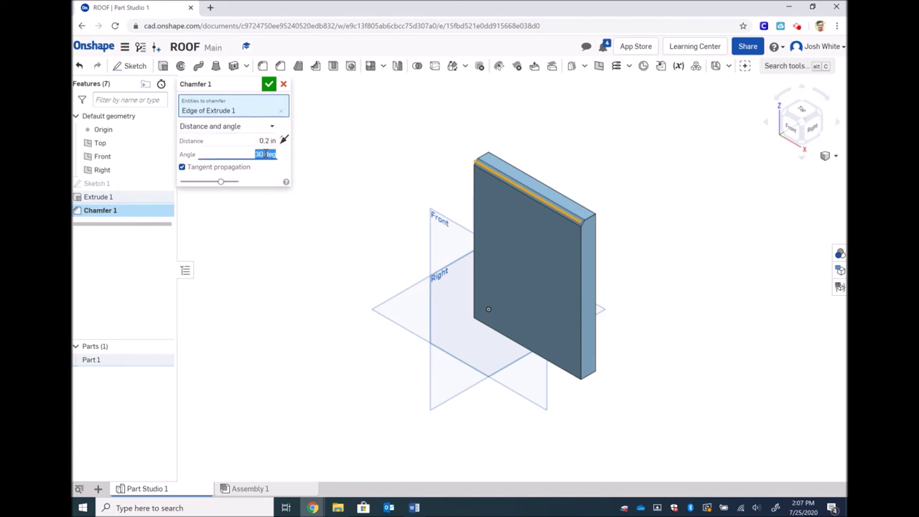
{"action": "left_click", "coordinate": [267, 142]}
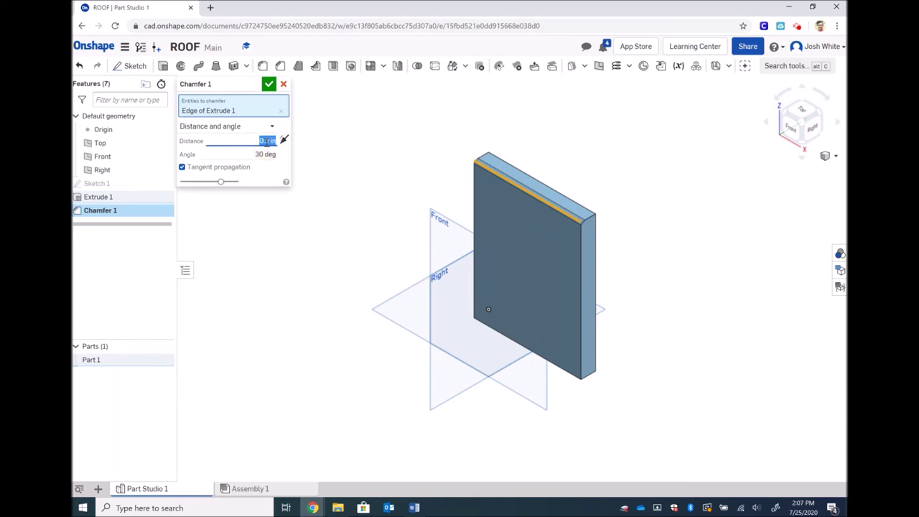
{"action": "type", "text": "0.75"}
{"action": "key", "text": "Return"}
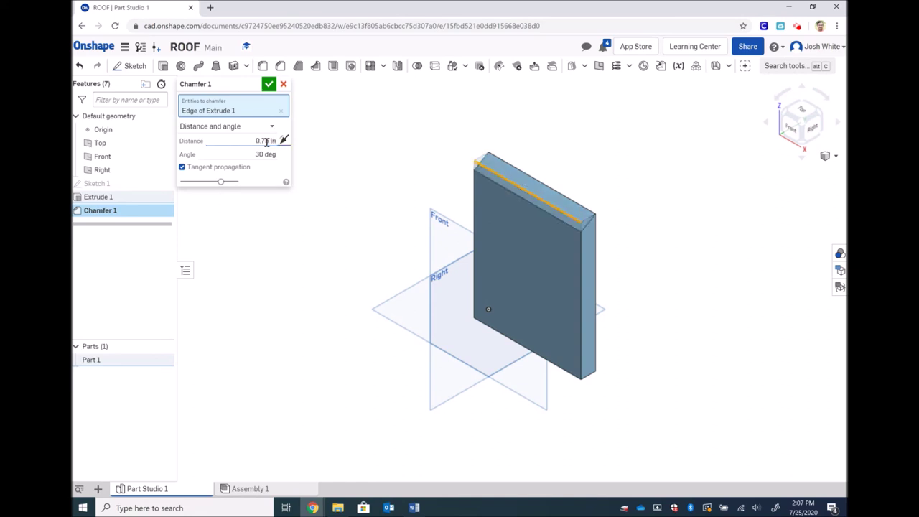
{"action": "left_click", "coordinate": [269, 86]}
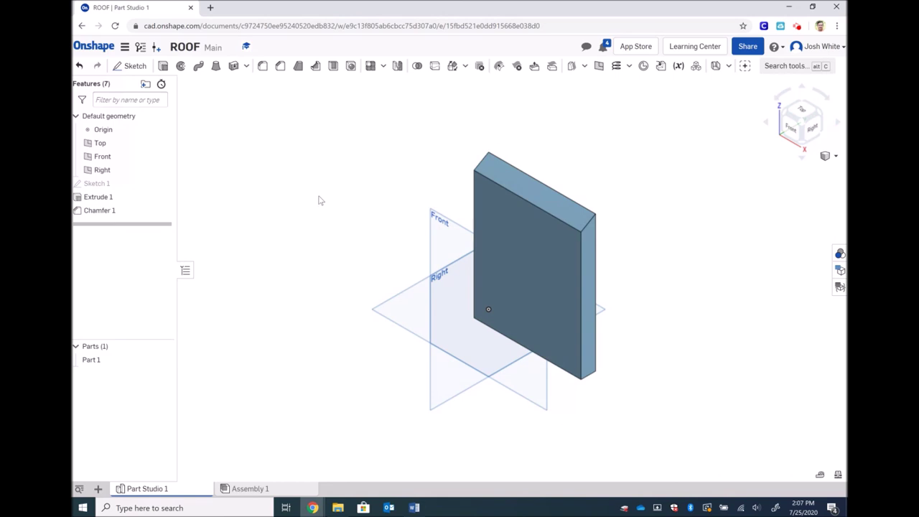
Export Part Studio 1 as a STEP file named Roof for download
{"action": "right_click", "coordinate": [146, 490]}
{"action": "left_click", "coordinate": [144, 477]}
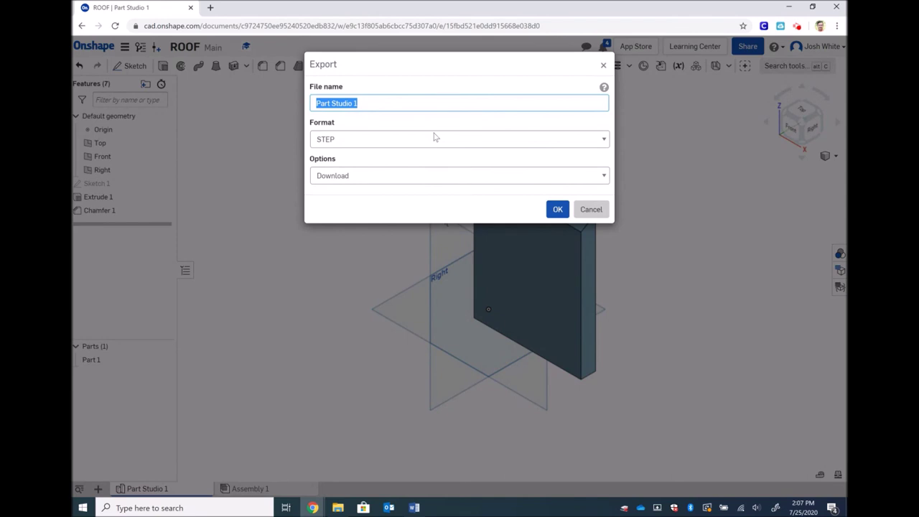
{"action": "type", "text": "Roof"}
{"action": "key", "text": "Delete"}
{"action": "key", "text": "Delete"}
{"action": "key", "text": "Delete"}
{"action": "type", "text": "oof"}
{"action": "left_click", "coordinate": [557, 209]}
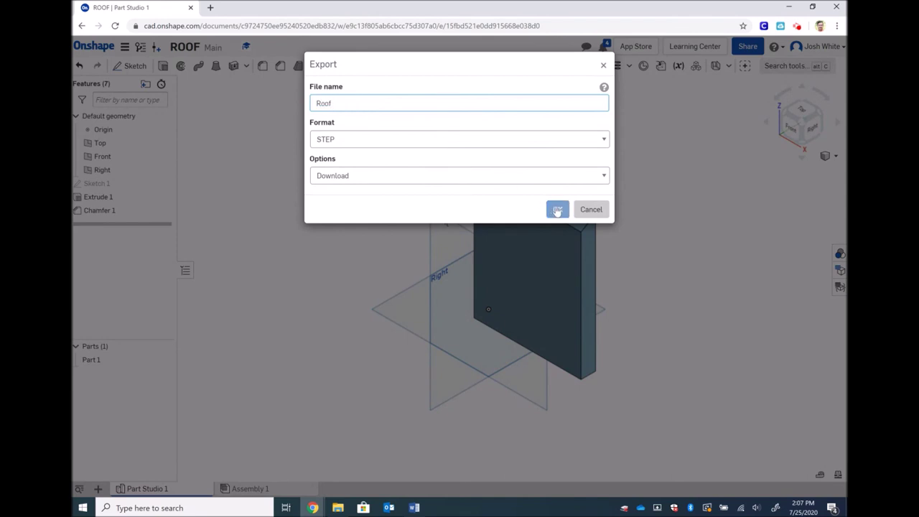